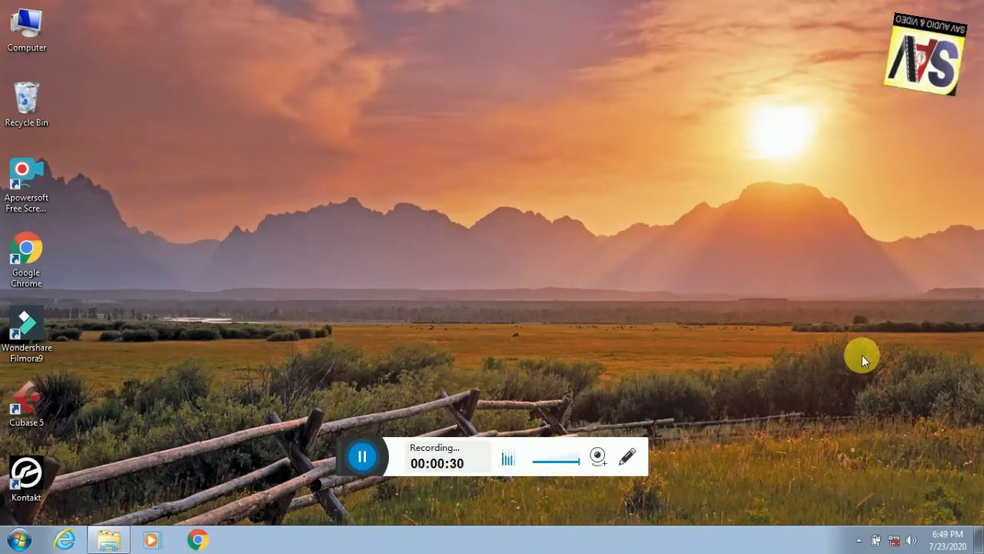
right_click(285, 125)
click(351, 164)
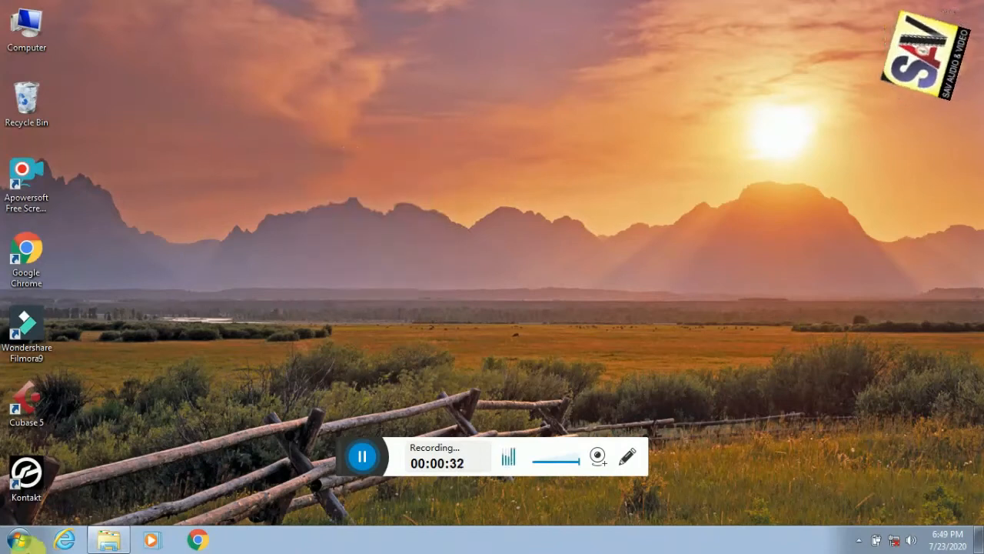
- Run Nightlife-Installer from the VST PLUGINS folder and move the installer window slightly up on the desktop
click(110, 540)
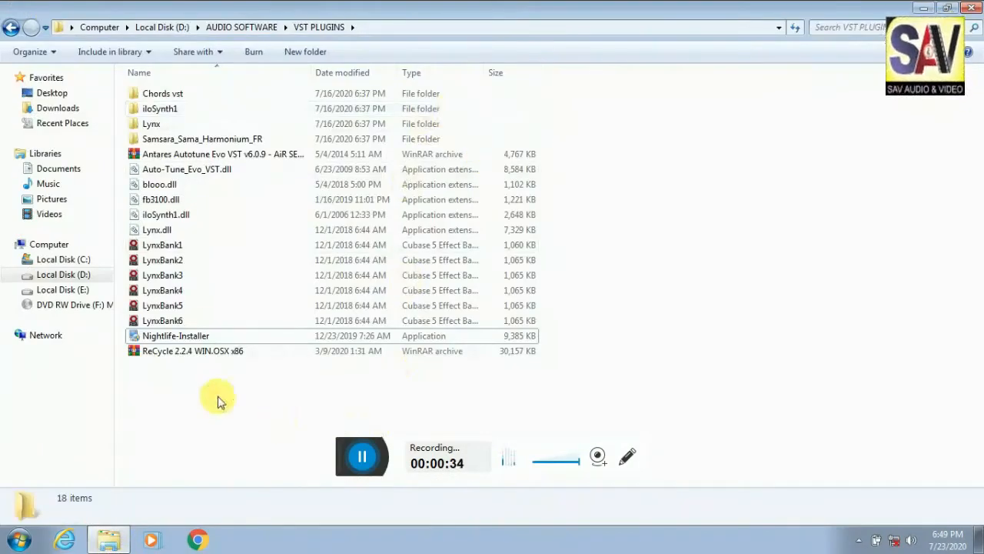
click(196, 350)
double_click(197, 336)
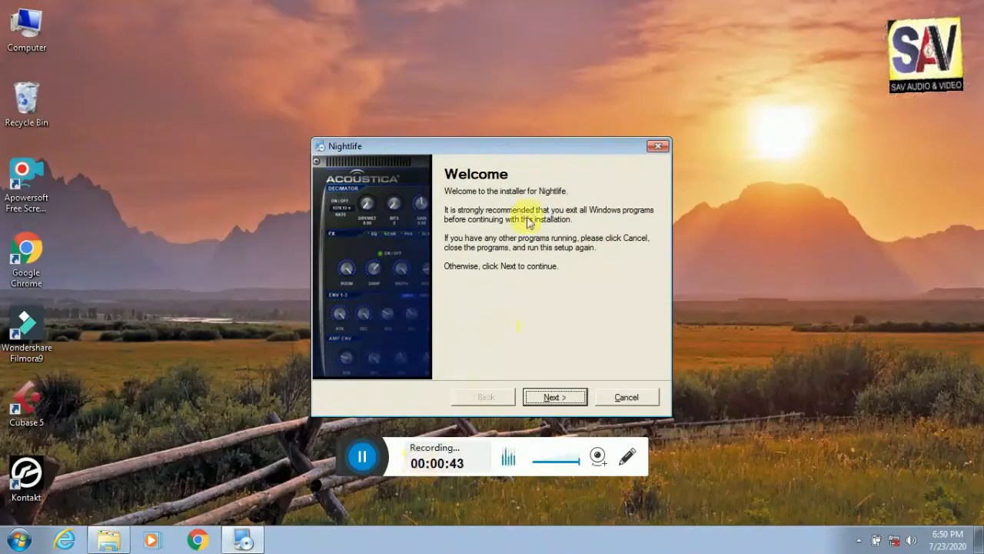
drag(537, 148, 520, 95)
right_click(758, 205)
click(790, 256)
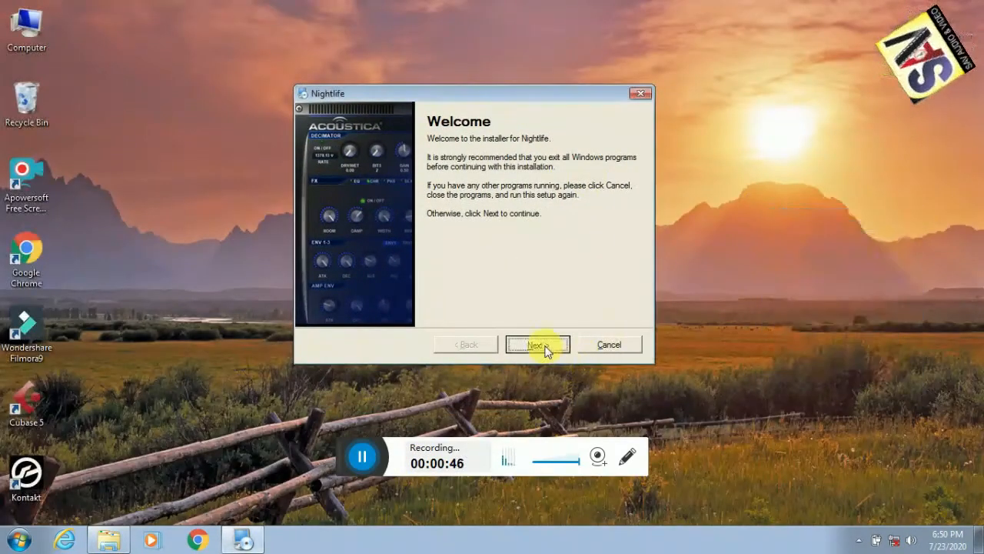
- Continue past the installer's welcome page and browse for an installation folder inside Program Files (x86) on Local Disk (C:)
click(537, 344)
click(614, 222)
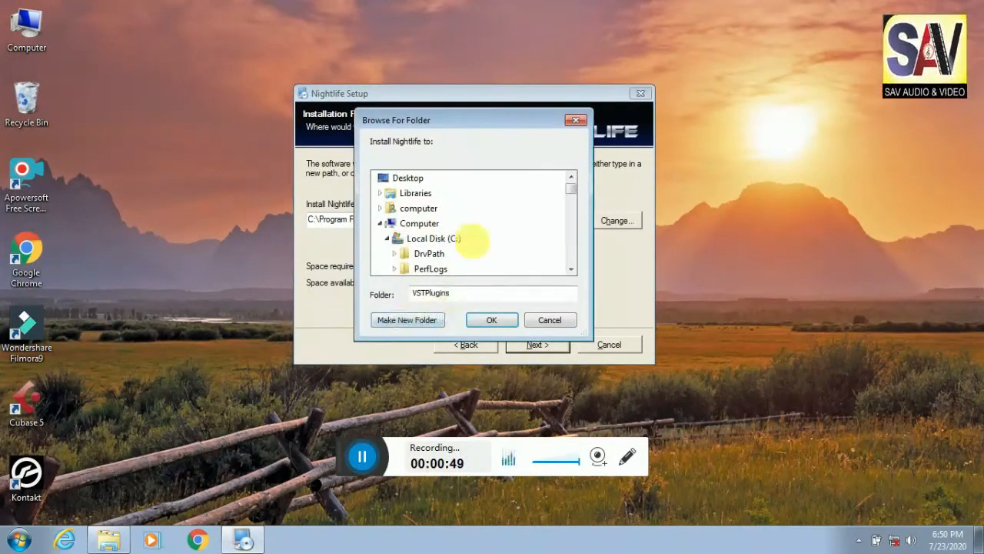
click(387, 238)
double_click(454, 240)
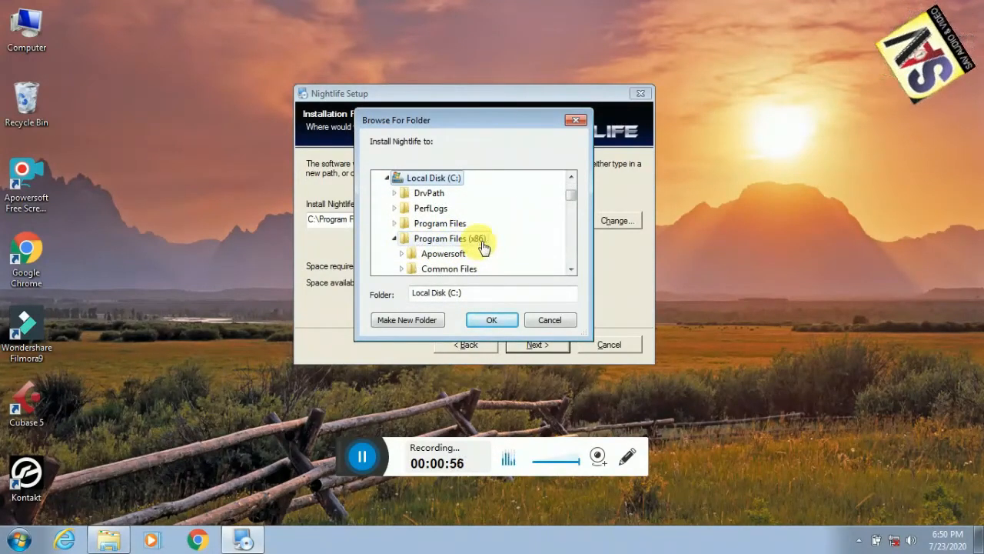
click(483, 245)
- Expand the Steinberg folder and select its Cubase 5 subfolder as the location for the installation
click(570, 268)
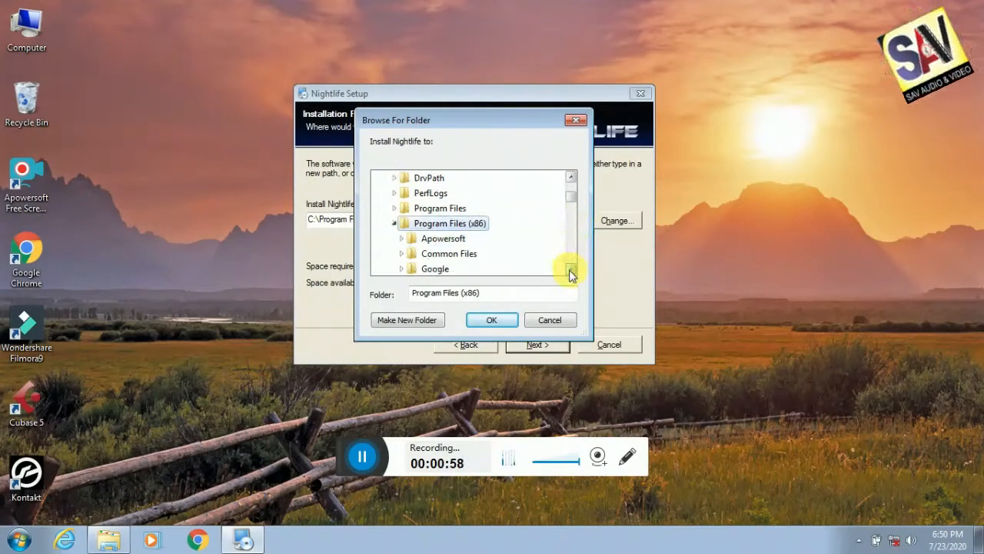
click(570, 269)
click(570, 269)
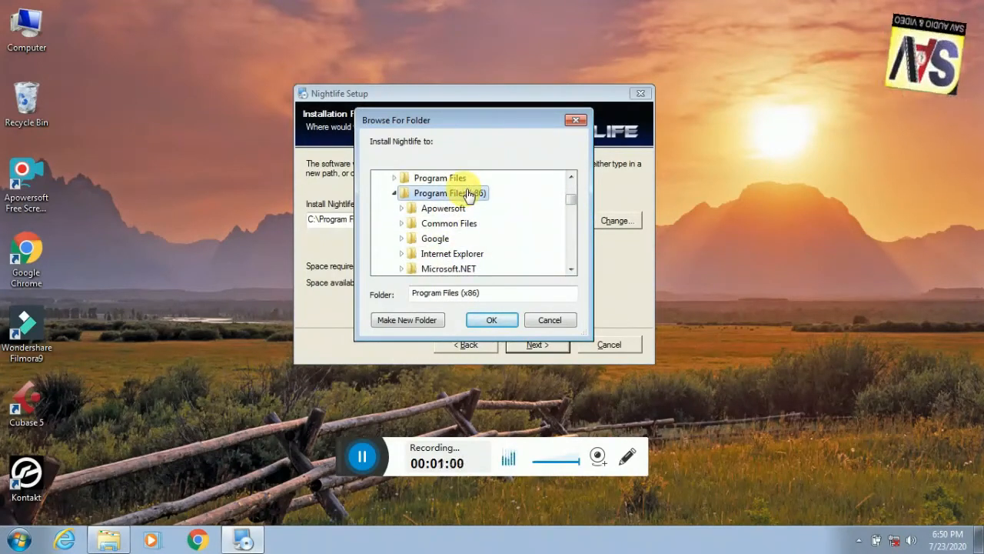
key(s)
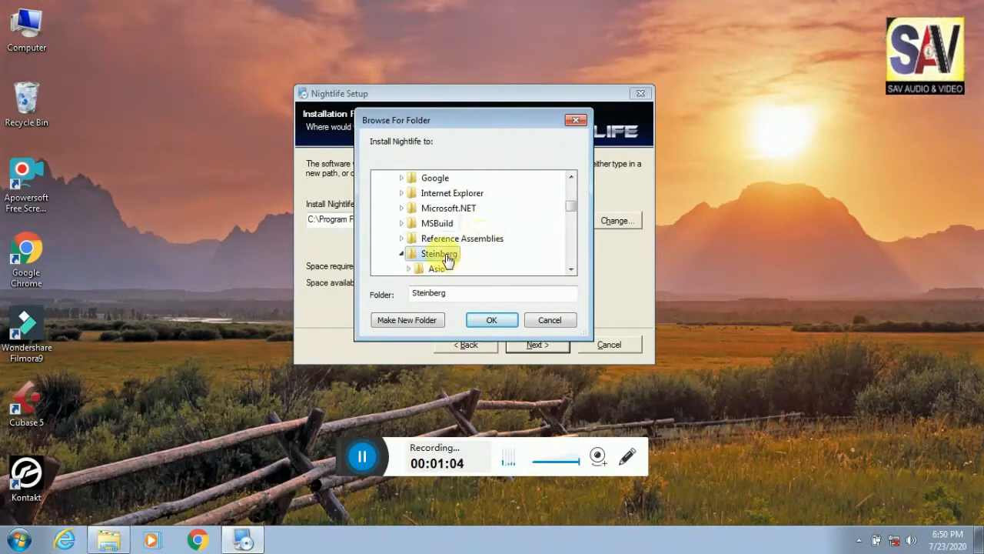
click(573, 269)
click(573, 269)
click(573, 269)
click(573, 269)
click(445, 225)
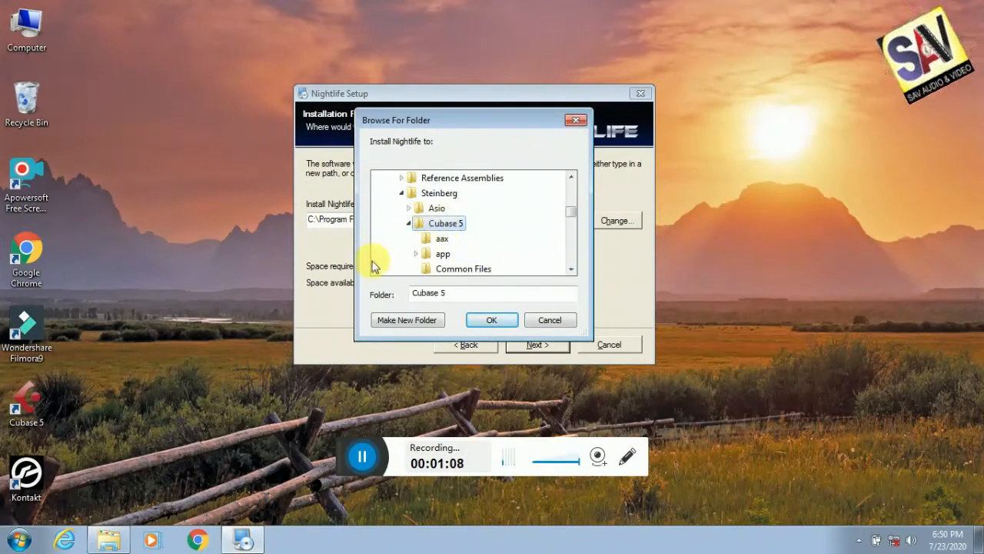
- Choose the VSTPlugins folder inside Cubase 5 as the Nightlife installation folder and confirm it
click(572, 268)
click(571, 268)
click(571, 268)
double_click(572, 269)
double_click(573, 269)
click(572, 269)
double_click(573, 269)
double_click(573, 269)
double_click(571, 268)
click(572, 268)
click(442, 240)
double_click(442, 239)
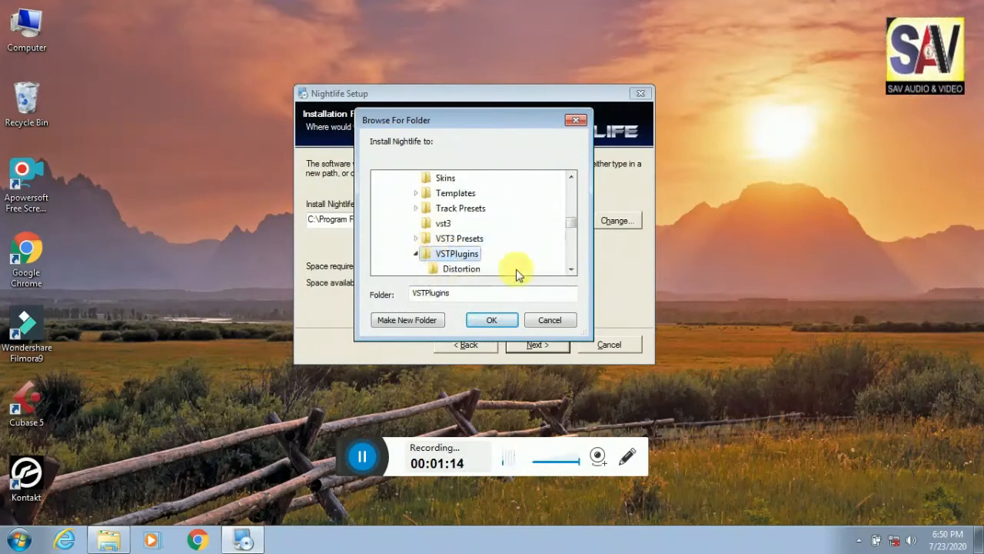
click(494, 321)
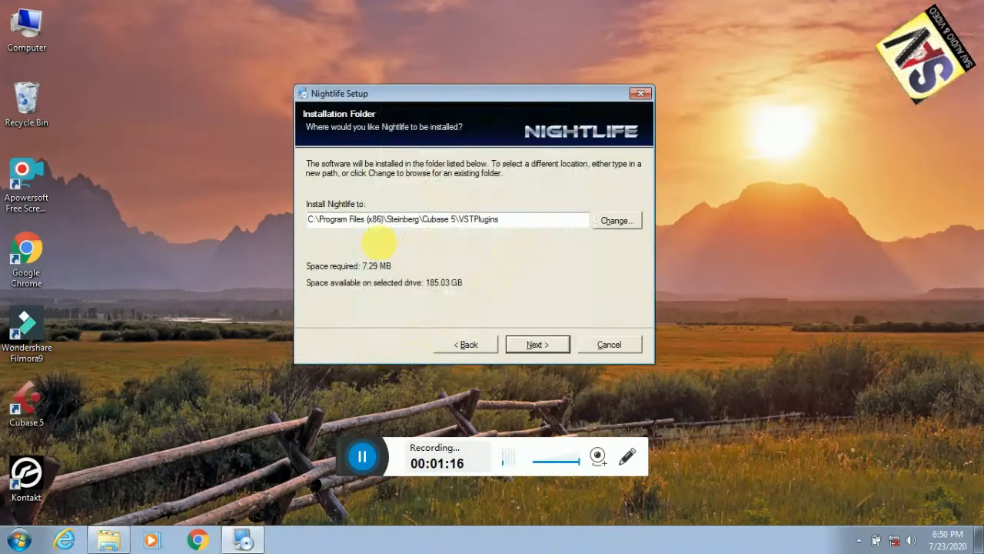
- Install Nightlife into the chosen VSTPlugins folder and exit the installer
click(542, 345)
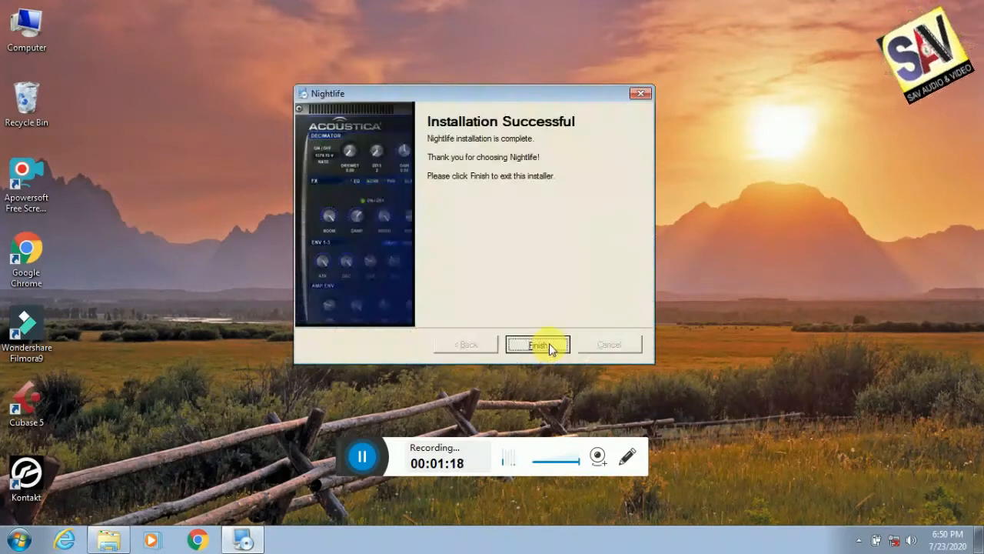
click(548, 346)
right_click(494, 209)
click(518, 253)
right_click(292, 252)
click(338, 293)
right_click(312, 260)
click(387, 303)
right_click(354, 268)
click(408, 297)
right_click(334, 268)
click(393, 311)
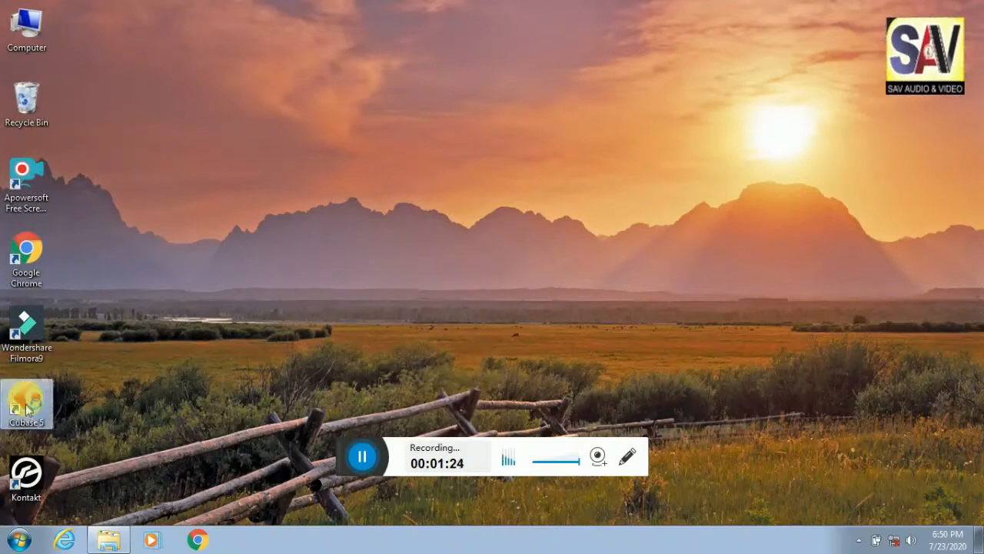
right_click(719, 195)
click(786, 228)
right_click(673, 246)
click(729, 284)
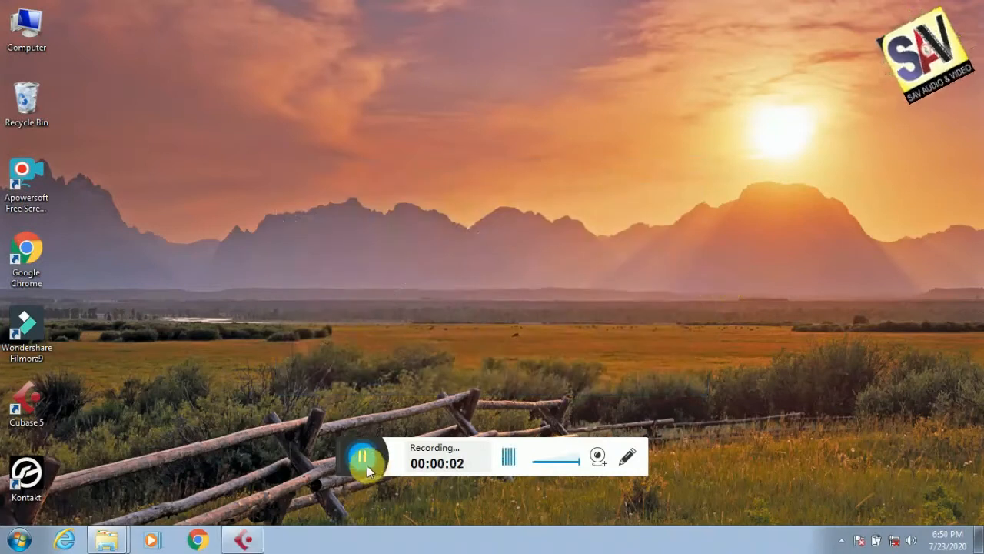
- Switch to Cubase 5 and create a new project in the CUBASE 5 TEST folder on Local Disk (D:)
click(242, 542)
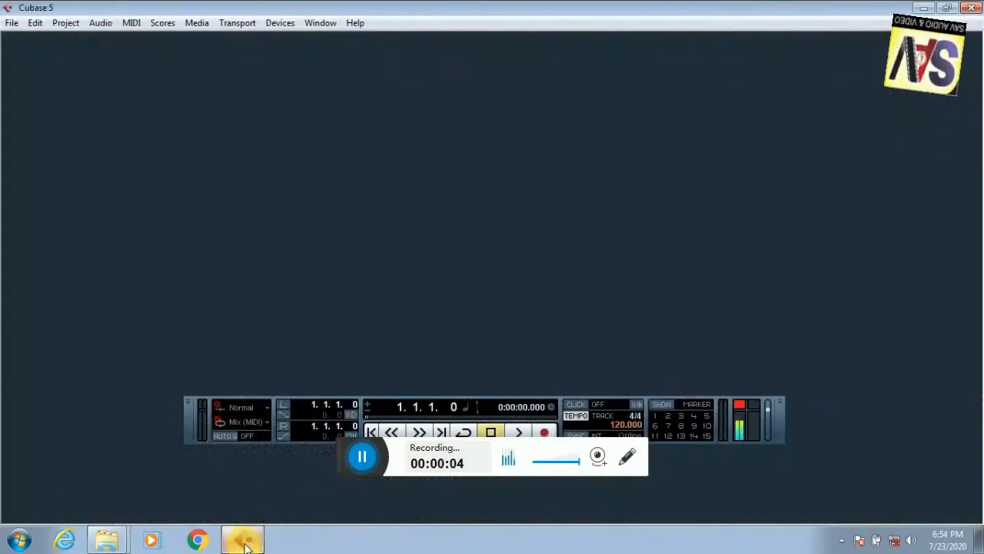
click(13, 23)
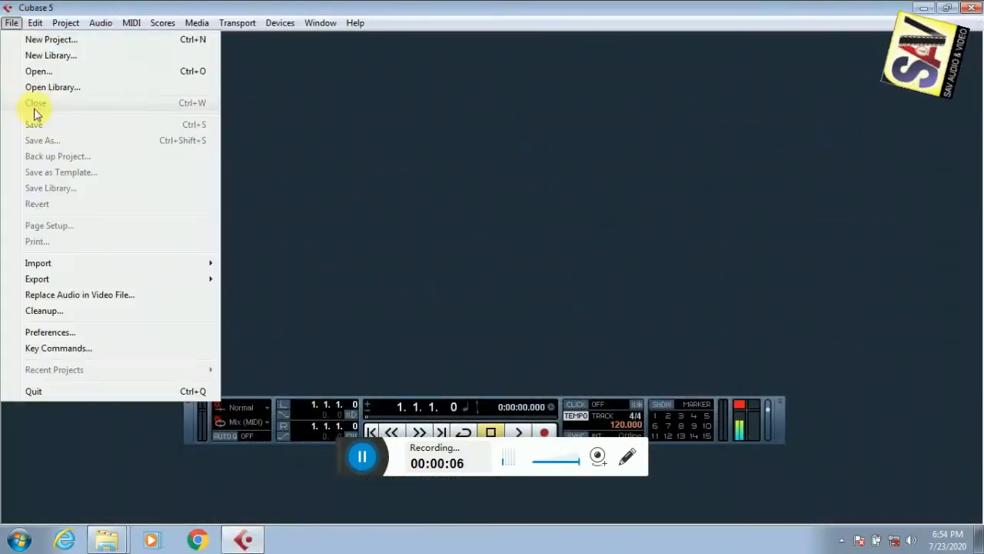
click(54, 40)
click(510, 394)
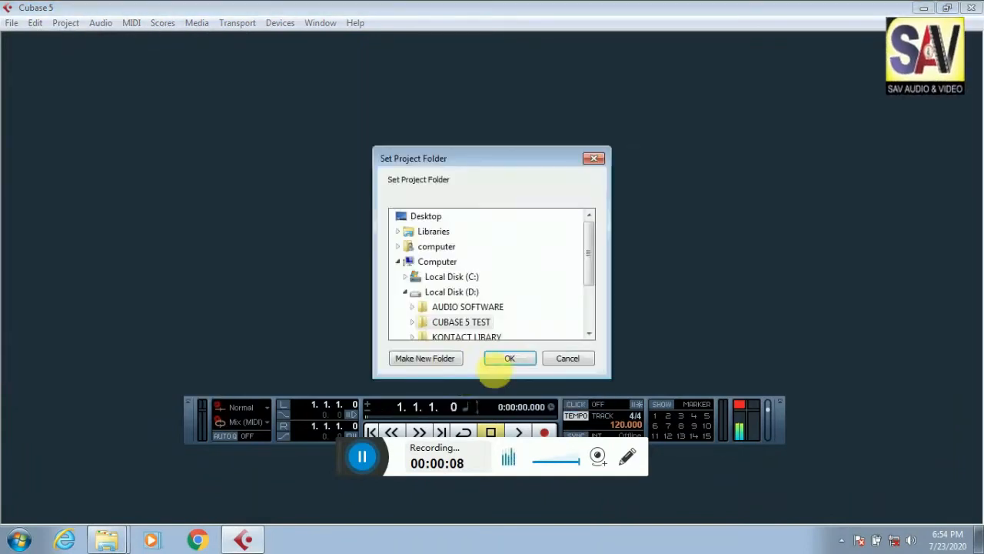
click(516, 358)
- Add one instrument track to the project with Nightlife as its VST instrument
right_click(210, 225)
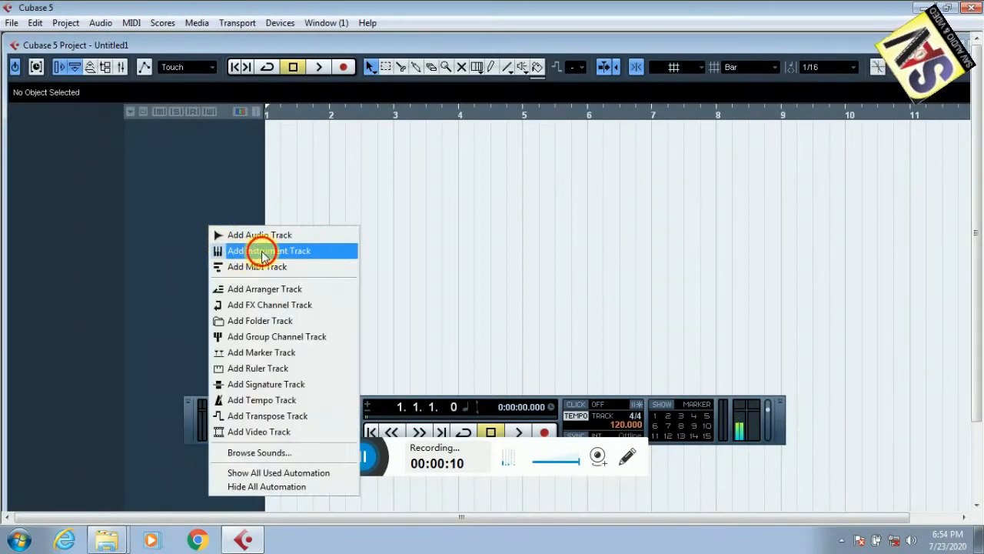
click(257, 250)
click(530, 276)
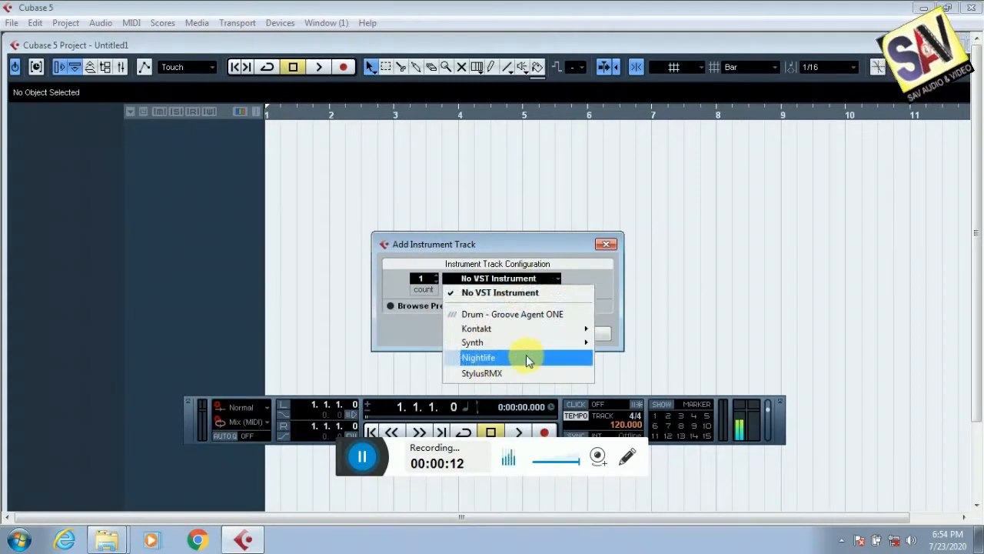
click(495, 356)
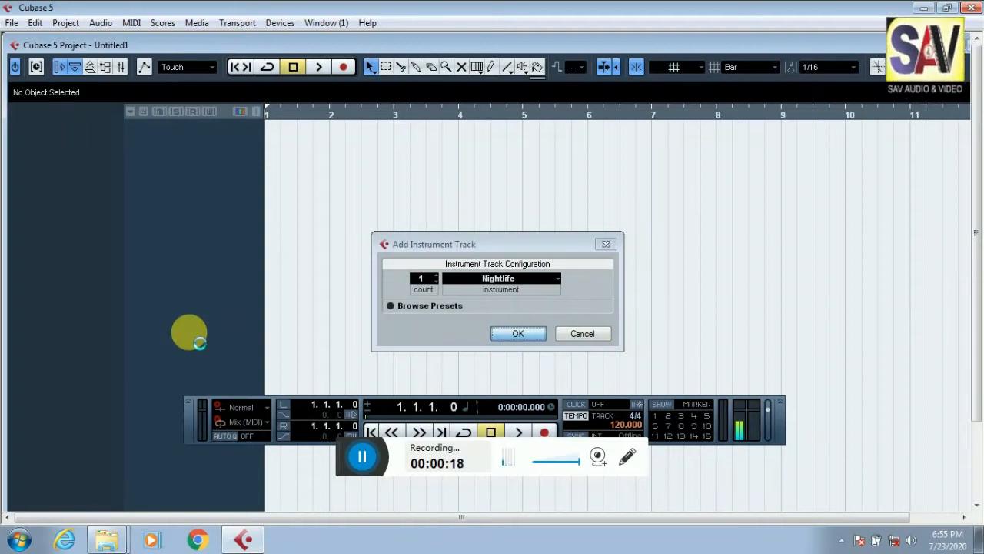
key(Return)
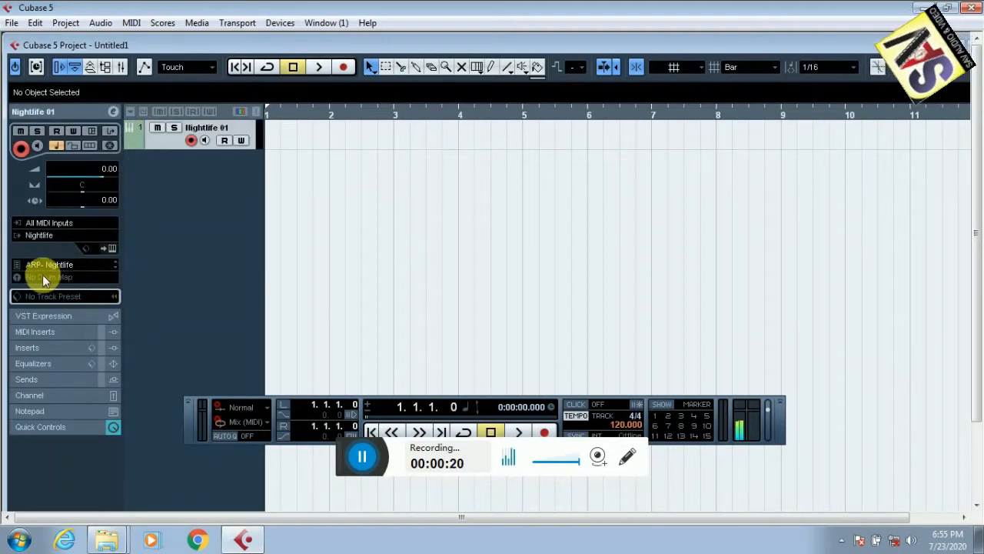
- Open the Nightlife instrument's editor and load the presets ARP- Filter Sequence and ARP- Hardstuff Sequence in turn
click(113, 248)
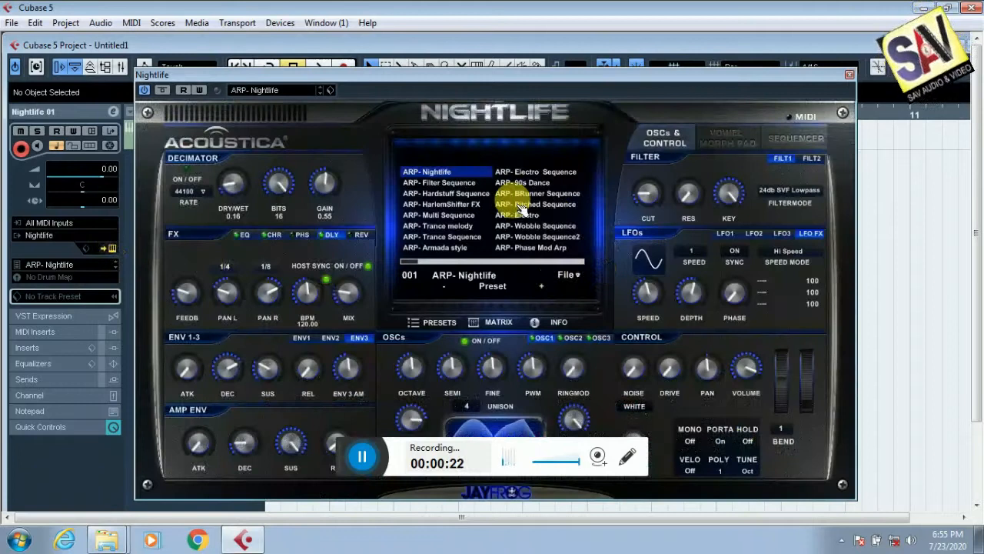
click(459, 185)
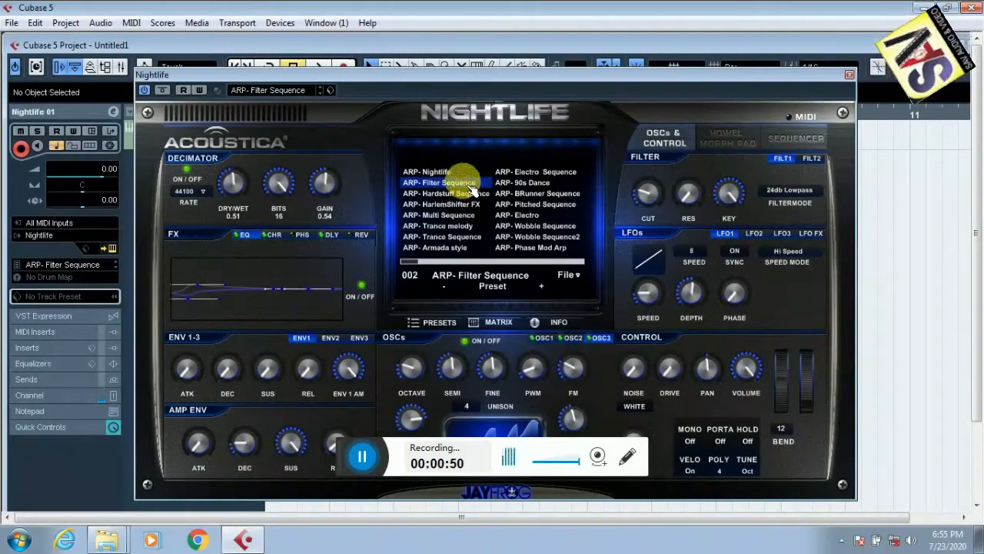
click(280, 90)
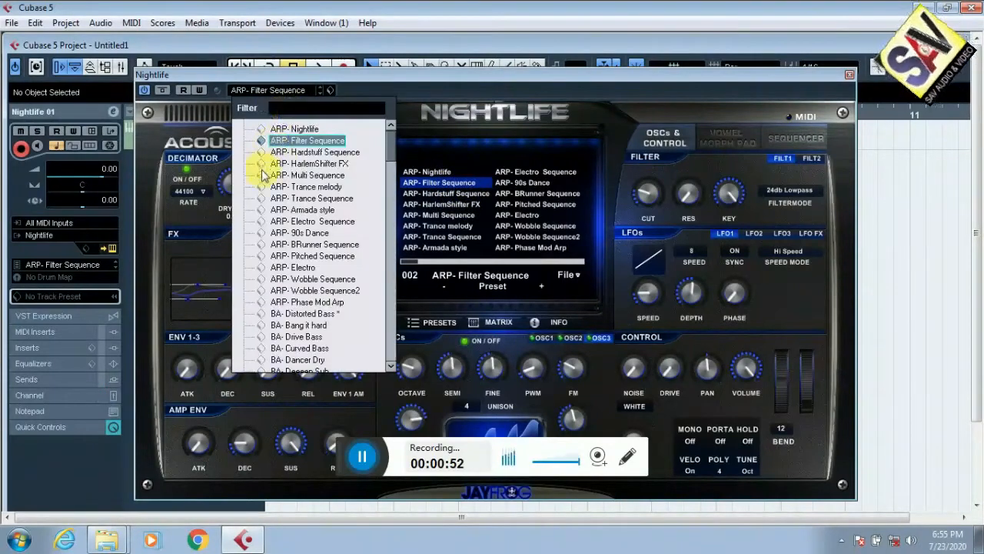
click(307, 153)
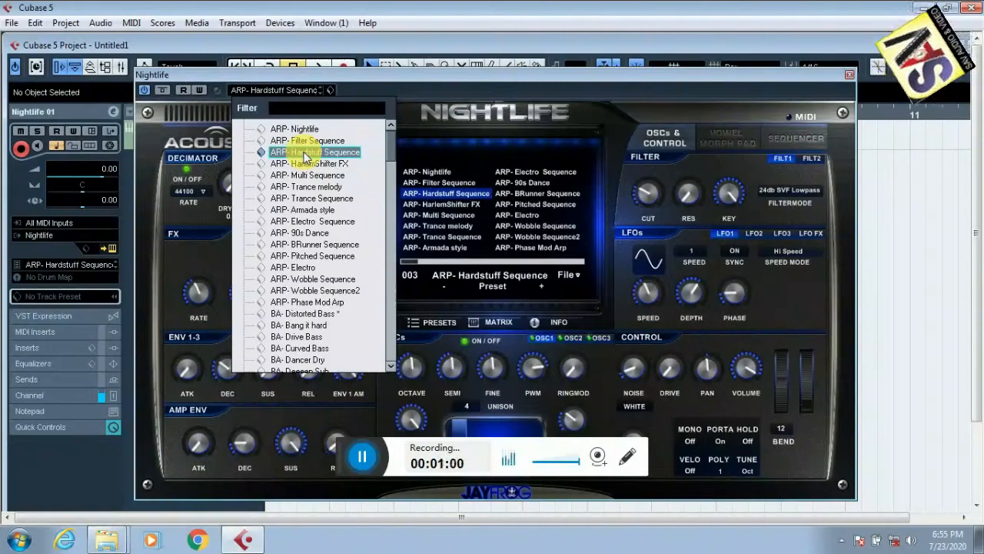
- Audition the bass presets BA- Distorted Bass, BA- Guitar Bass Pluck and BA- Offbeat in Nightlife
click(320, 315)
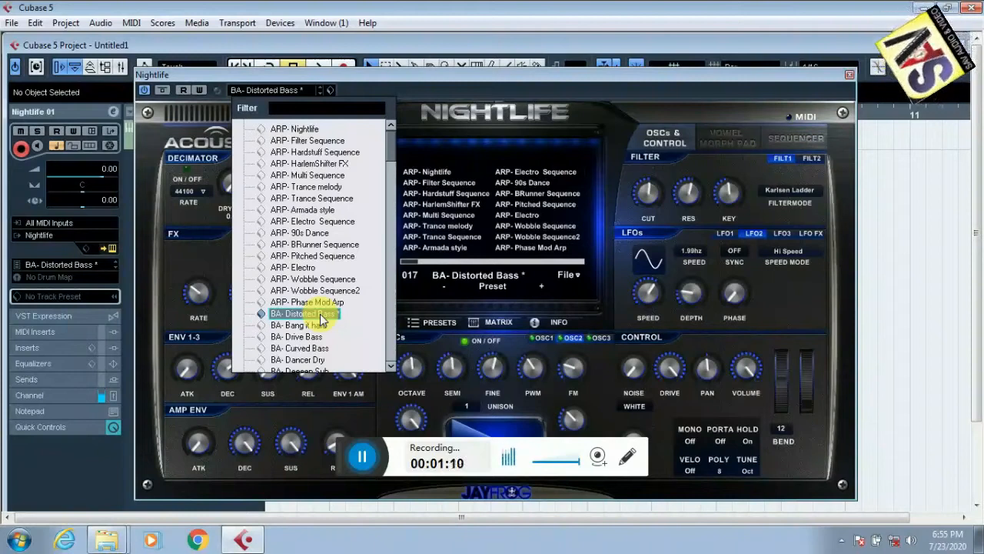
scroll(394, 181, down, 7)
scroll(394, 182, down, 1)
scroll(395, 182, up, 1)
click(324, 205)
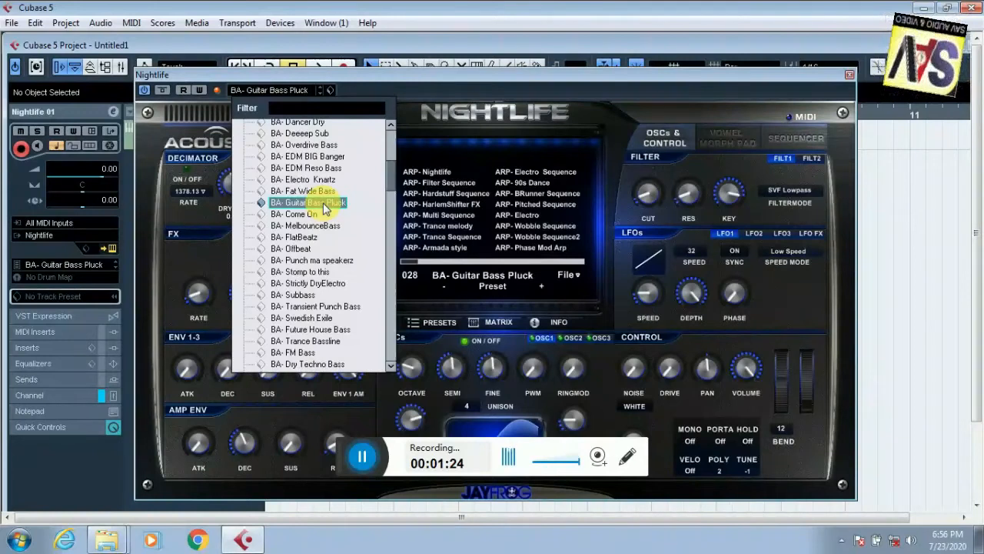
click(298, 248)
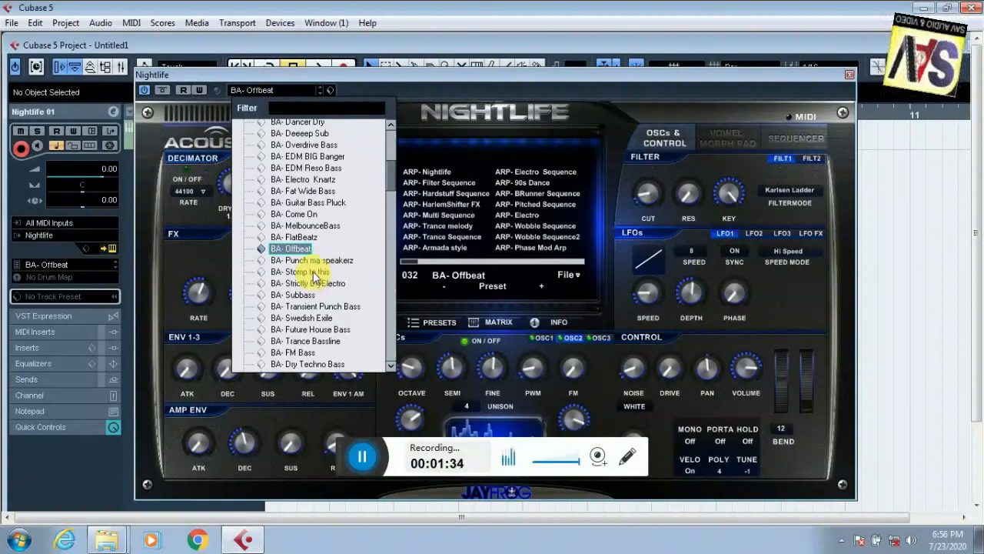
- Audition the bass presets BA- Swedish Exile, BA- Trance Bassline and BA- EDM Powerbass further down the preset list
drag(387, 180, 391, 196)
click(307, 167)
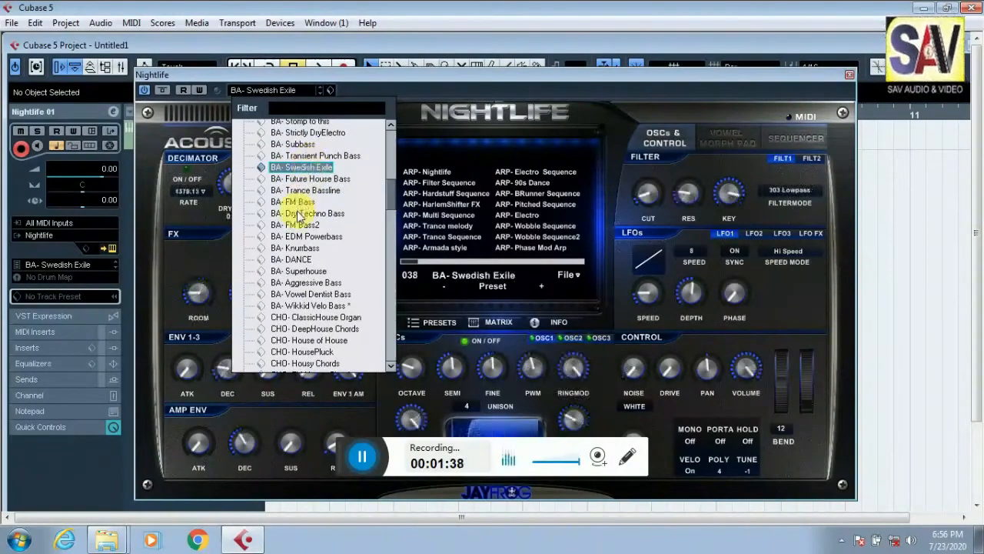
click(305, 191)
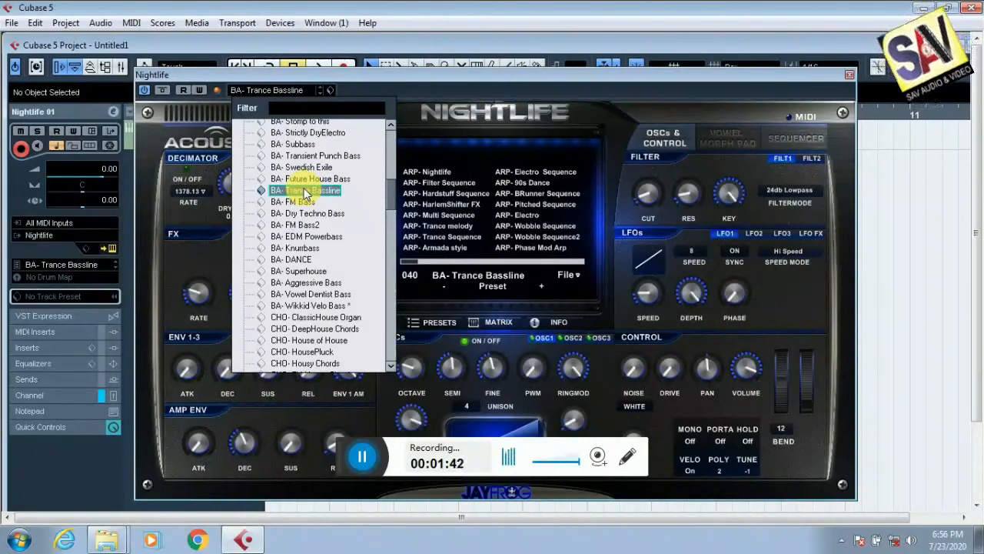
click(309, 237)
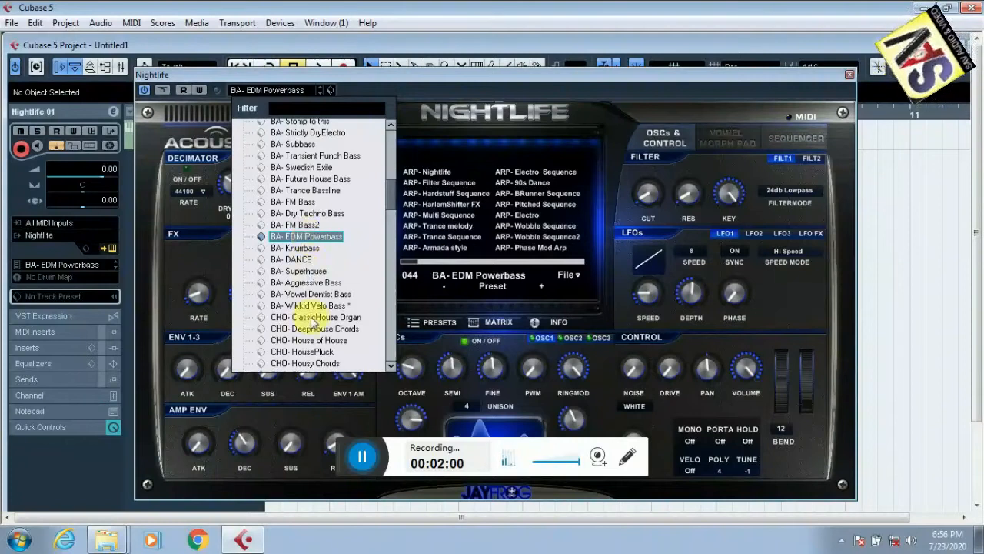
- Audition the presets BA- Wikkid Velo Bass, CHO- ClassicHouse Organ and CHO- Classic Chords in Nightlife
drag(396, 183, 394, 201)
click(326, 207)
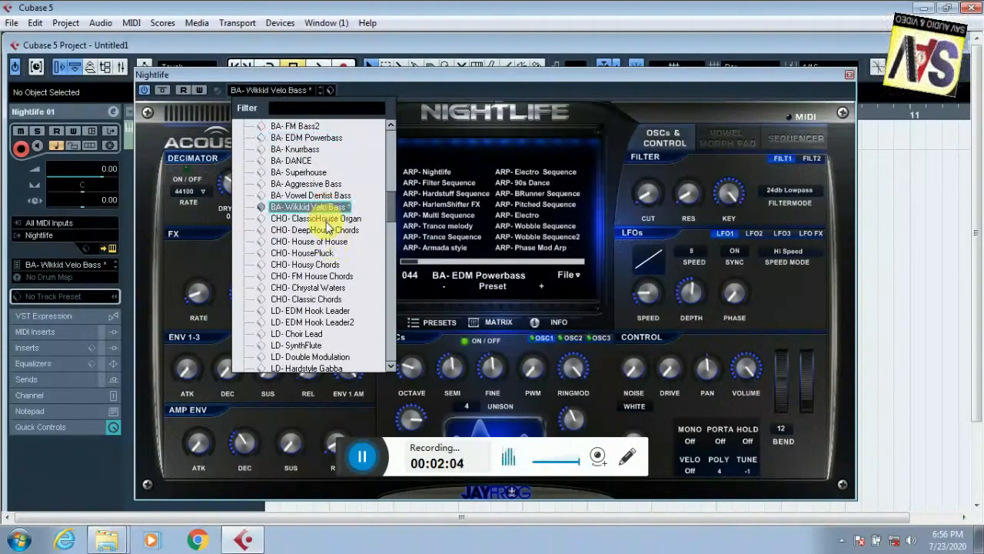
click(326, 219)
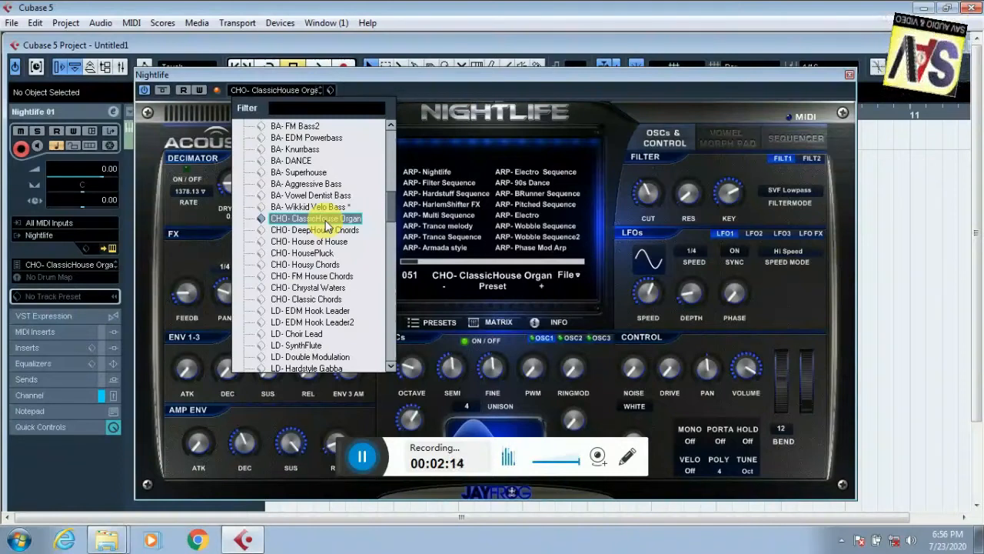
click(318, 300)
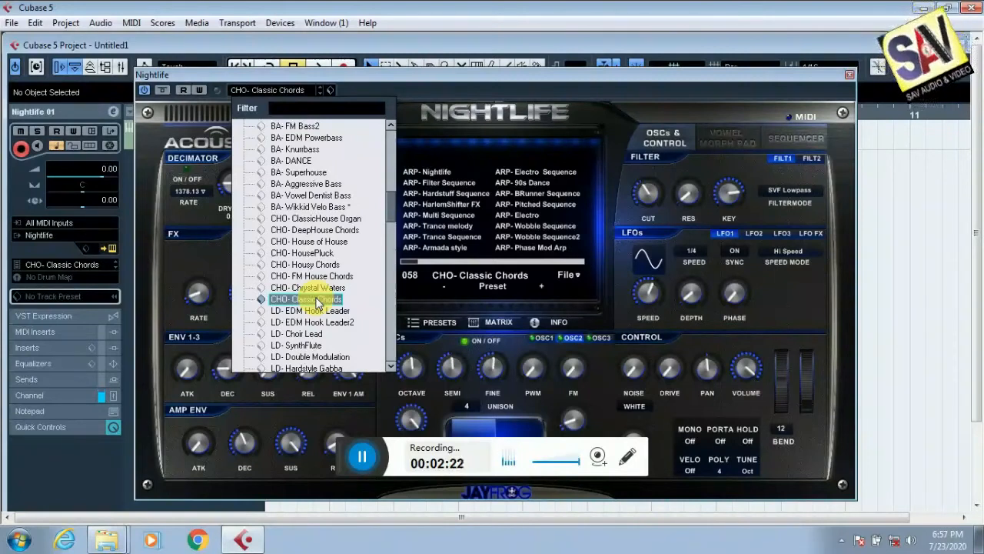
- Audition the lead presets LD- EDM Hook Leader, LD- SynthFlute and LD- Commercial Dance in Nightlife
click(328, 311)
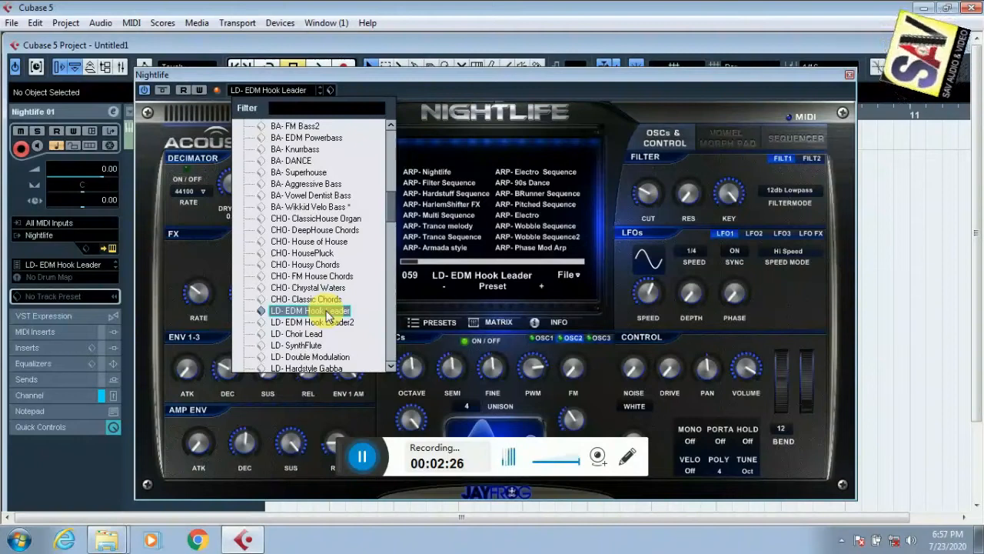
click(297, 346)
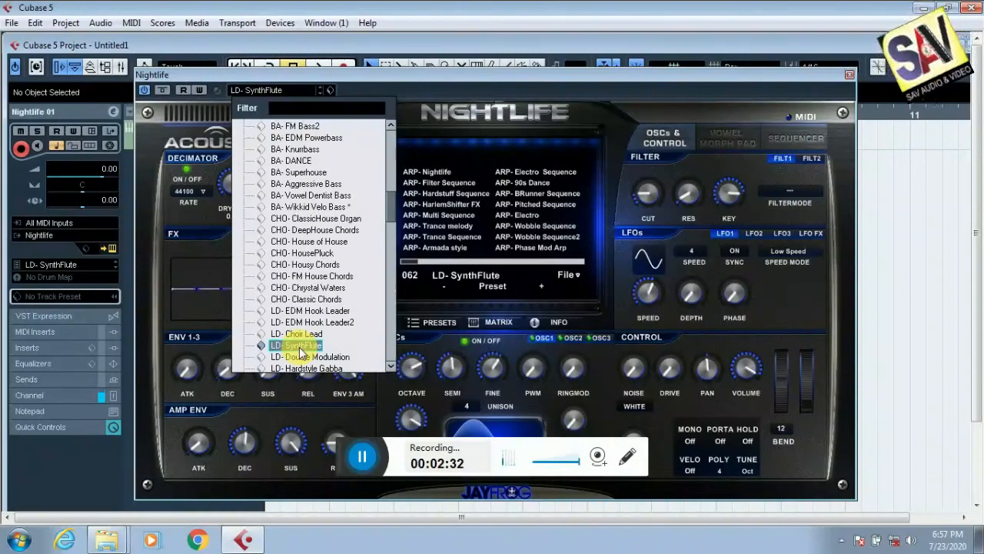
scroll(389, 223, down, 6)
click(312, 223)
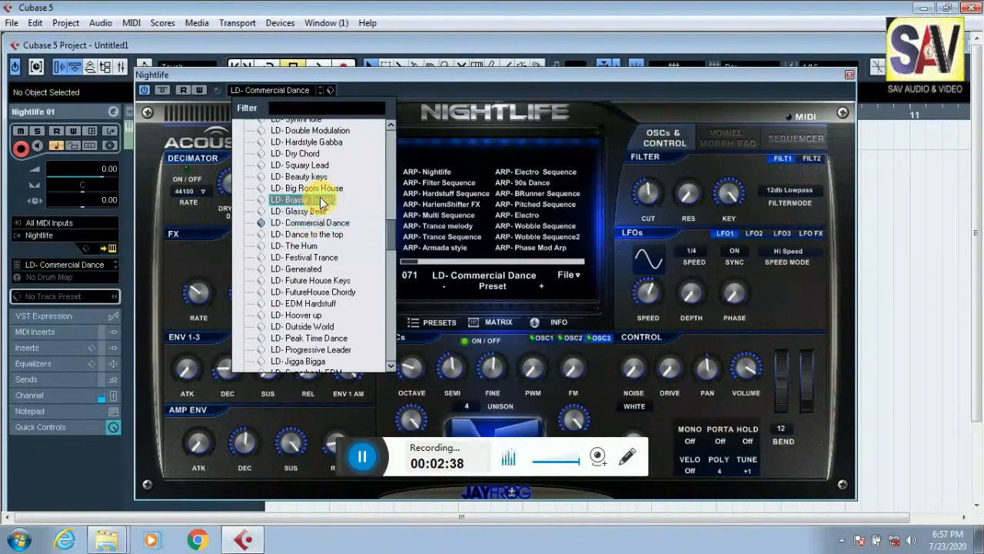
- Audition the lead presets LD- Brassy TransX, LD- Festival Trance, LD- FutureHouse Chordy and LD- EDM Hardstuff
click(311, 200)
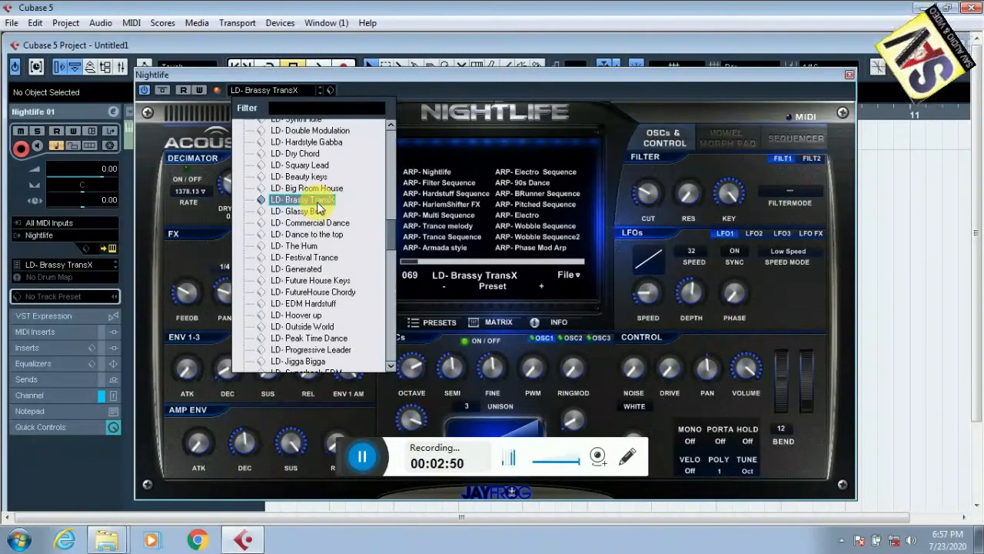
click(296, 258)
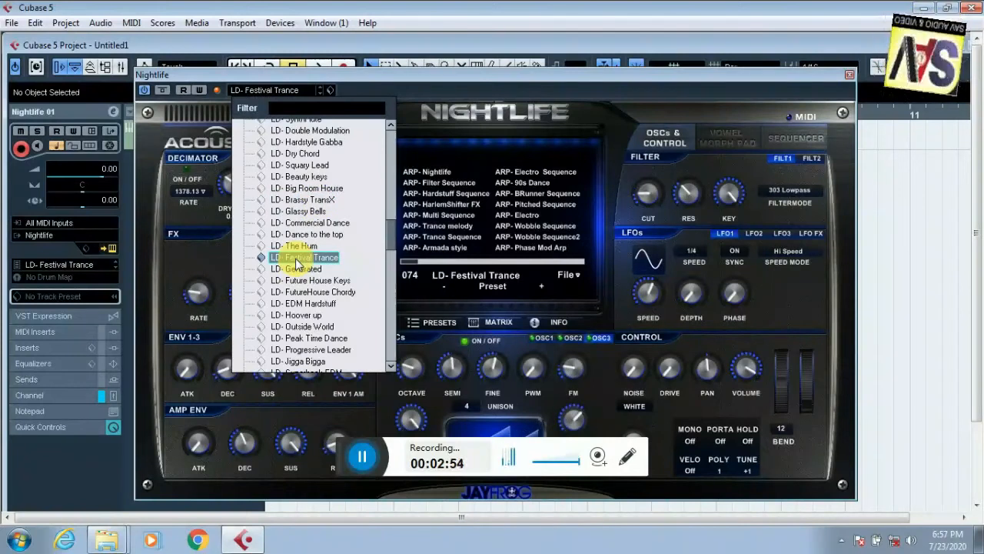
click(323, 292)
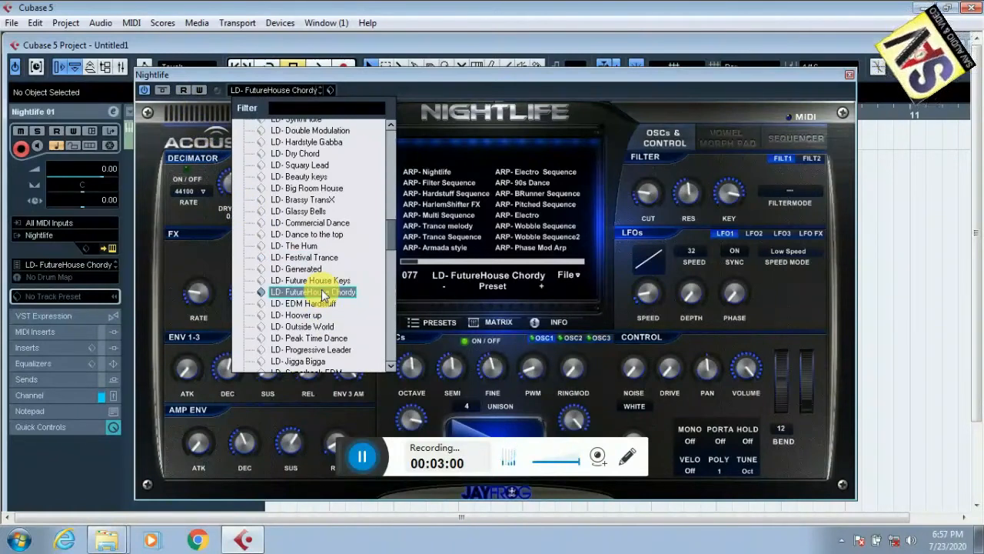
click(309, 303)
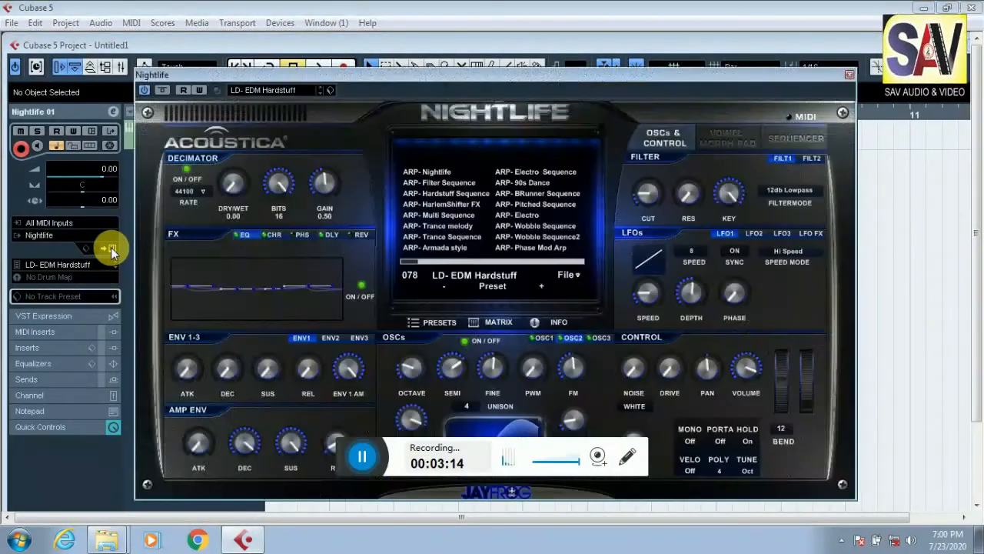
- Audition INIT- Sine, FX- Start Up and FX- Energy Transmission from the end of Nightlife's preset list
click(110, 246)
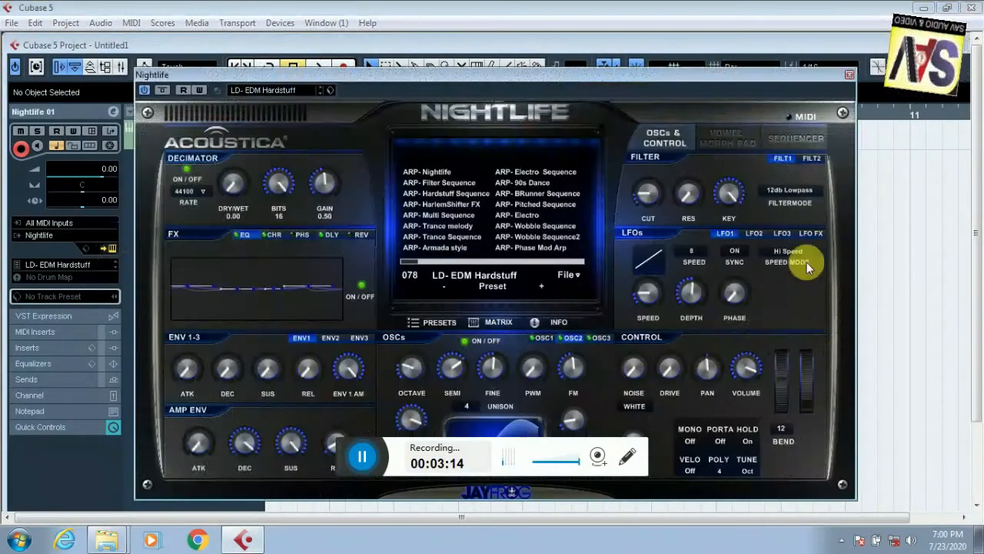
click(281, 90)
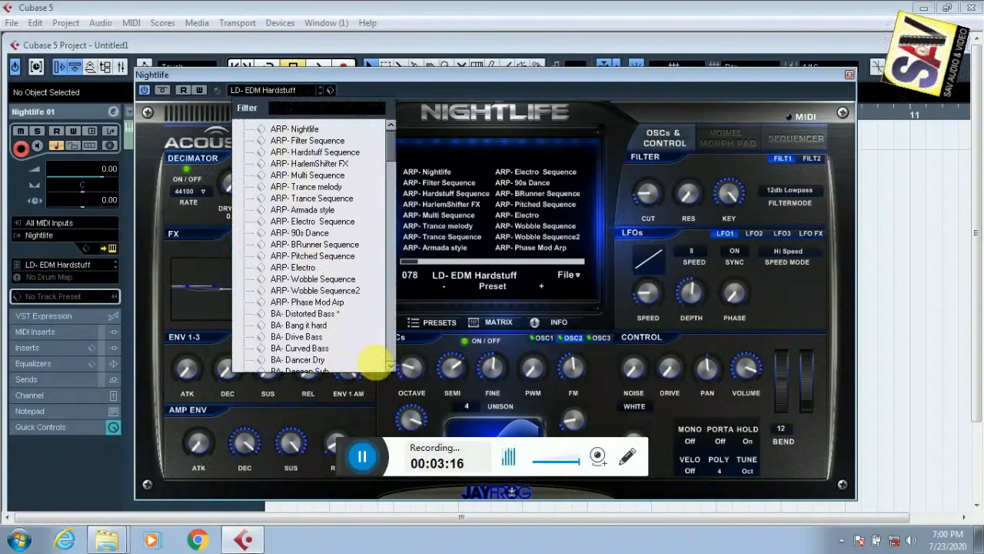
drag(396, 144, 369, 351)
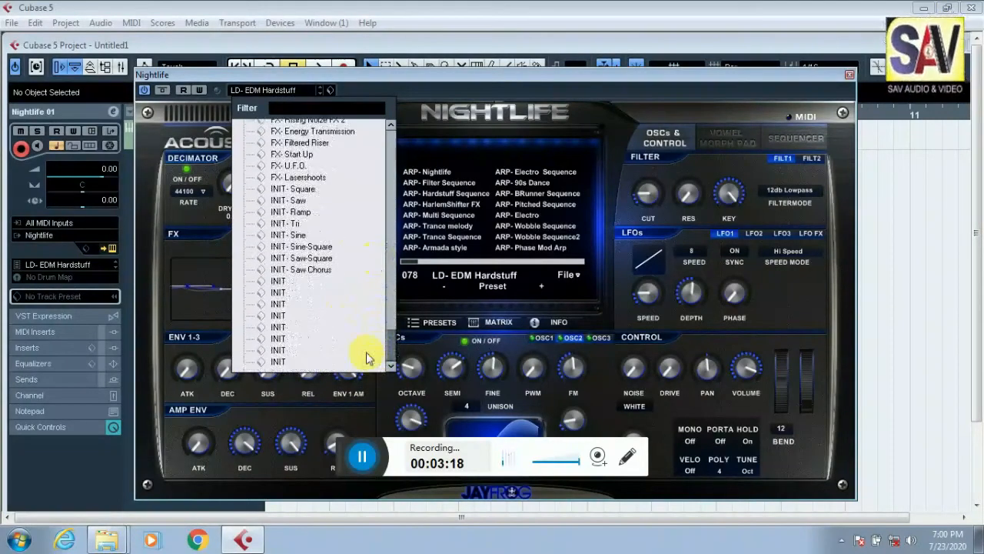
click(311, 235)
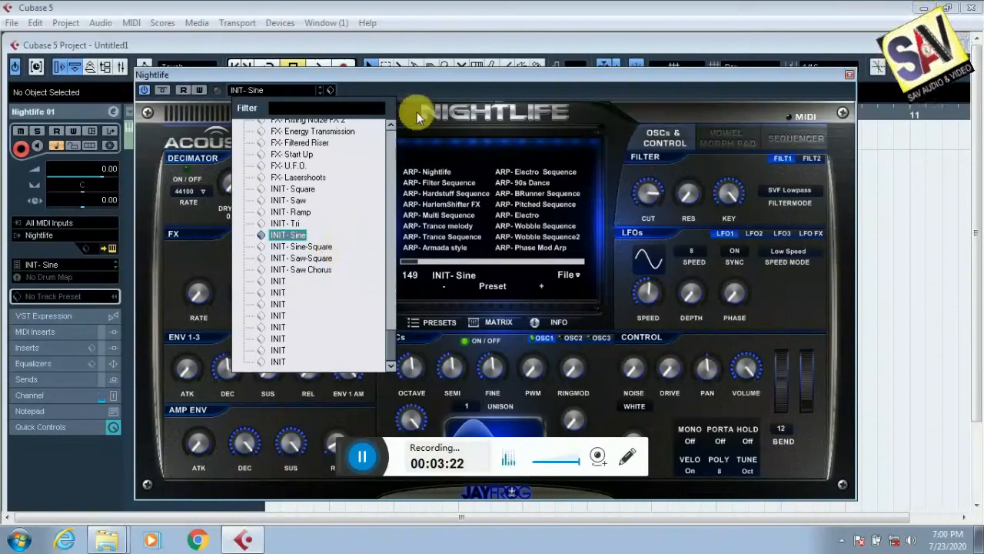
click(294, 156)
click(306, 131)
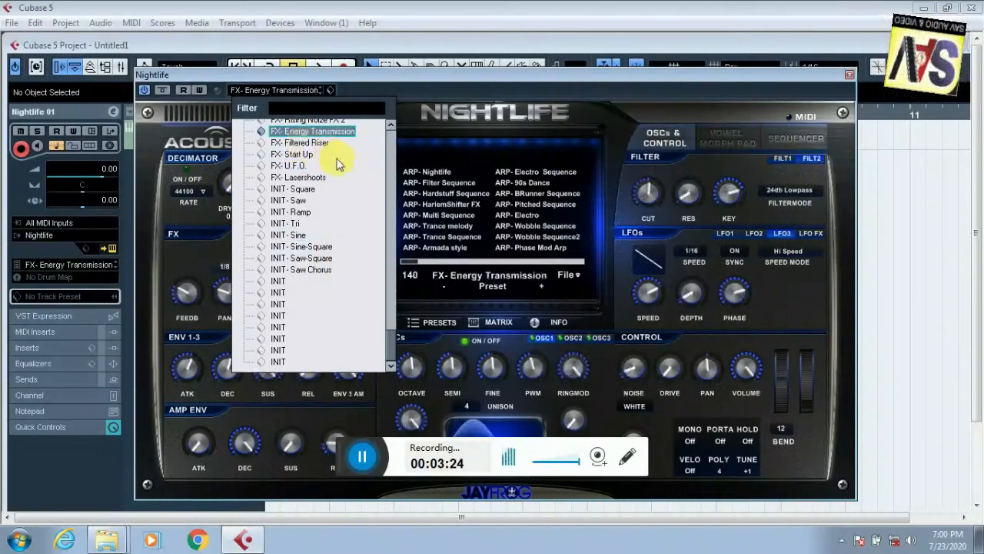